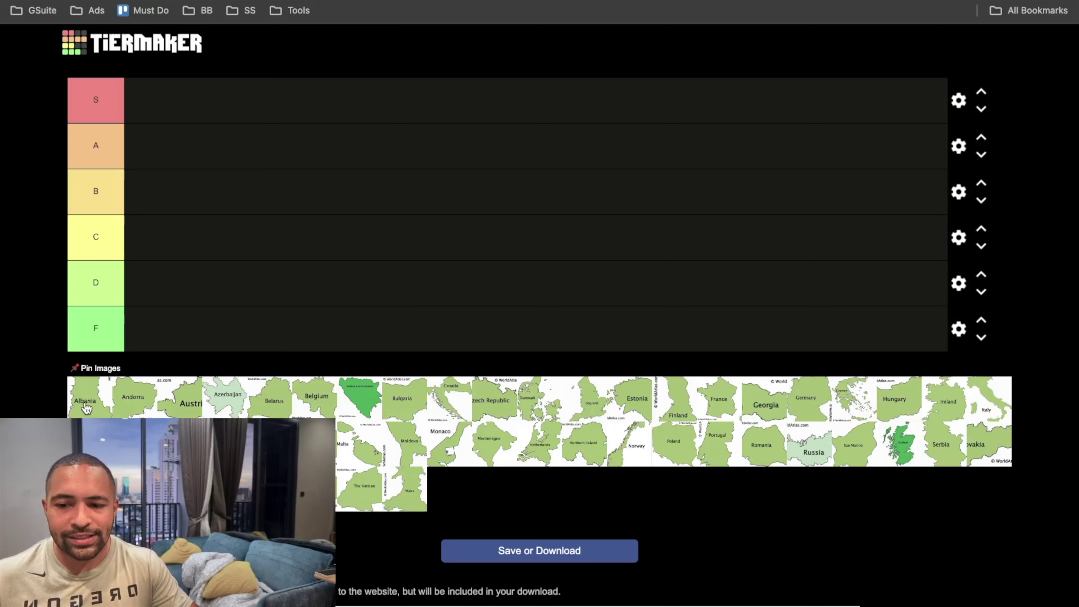
Step: Move the Albania tile from the image pool into row B of the tier list
{"action": "left_click_drag", "start_coordinate": [86, 407], "coordinate": [151, 196]}
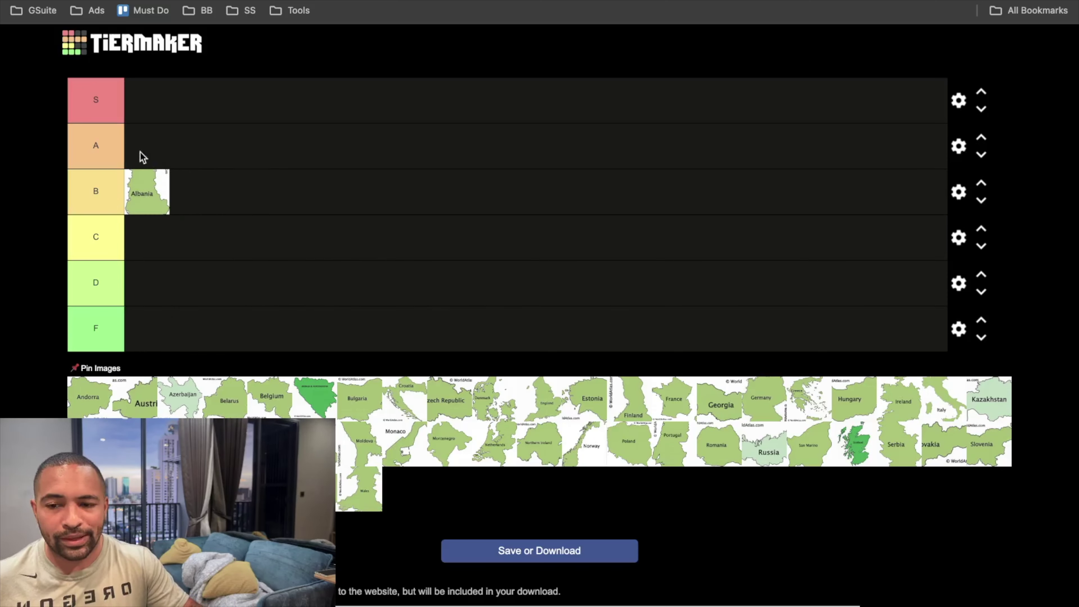
{"action": "left_click", "coordinate": [94, 101]}
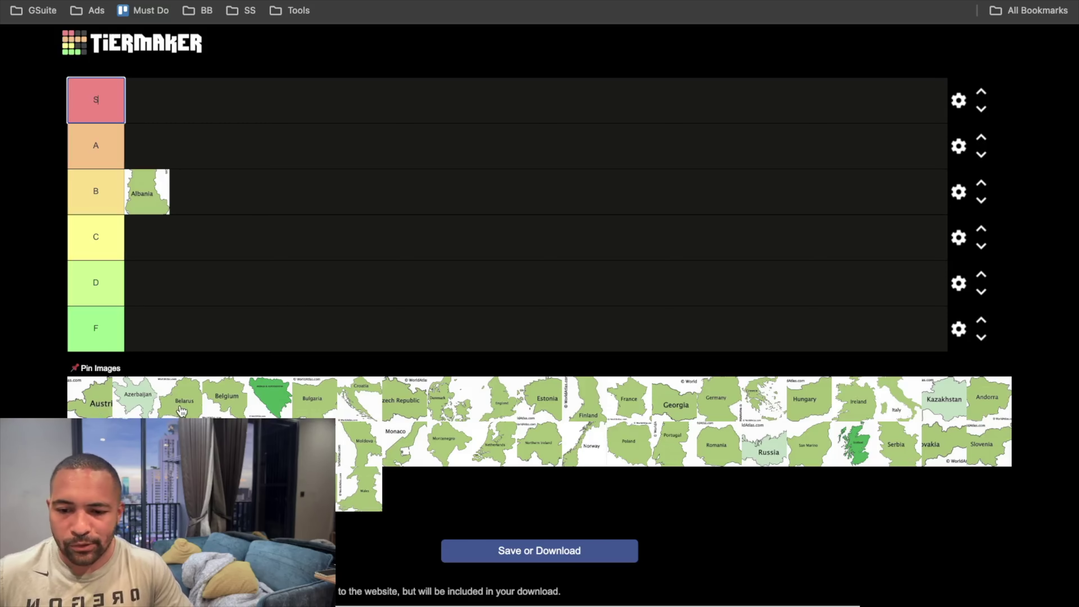
Step: Place Belarus's tile in row F and Bosnia and Herzegovina's tile in row C
{"action": "left_click_drag", "start_coordinate": [182, 410], "coordinate": [152, 345]}
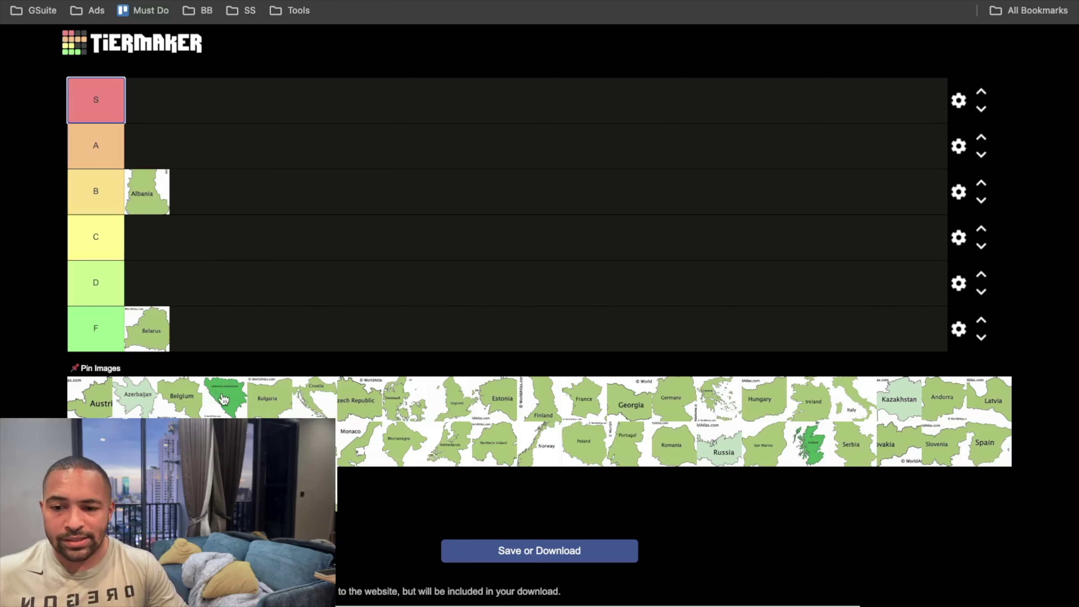
{"action": "left_click_drag", "start_coordinate": [224, 400], "coordinate": [154, 244]}
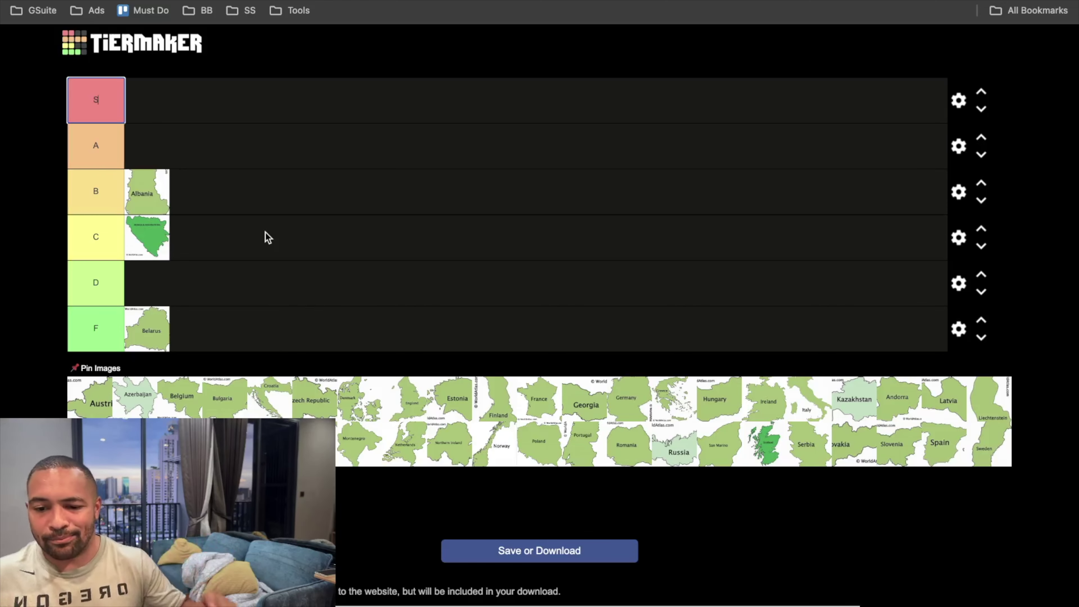
Step: Move the Bulgaria tile from the image pool into row A
{"action": "left_click_drag", "start_coordinate": [229, 410], "coordinate": [194, 150]}
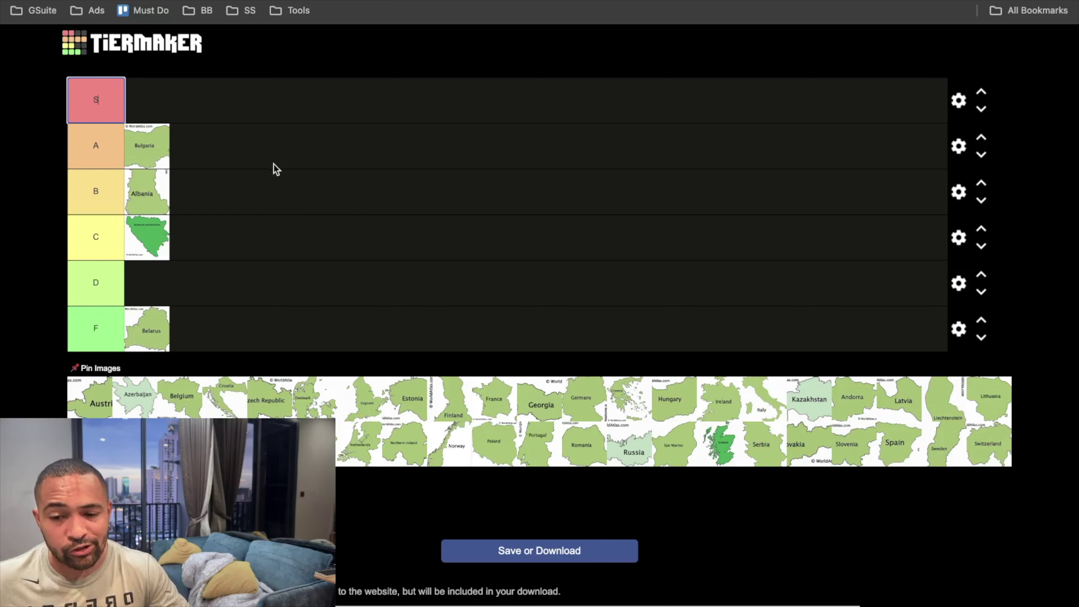
Step: Move Bulgaria's tile up from row A into row S, emptying tier A
{"action": "left_click_drag", "start_coordinate": [147, 152], "coordinate": [165, 113]}
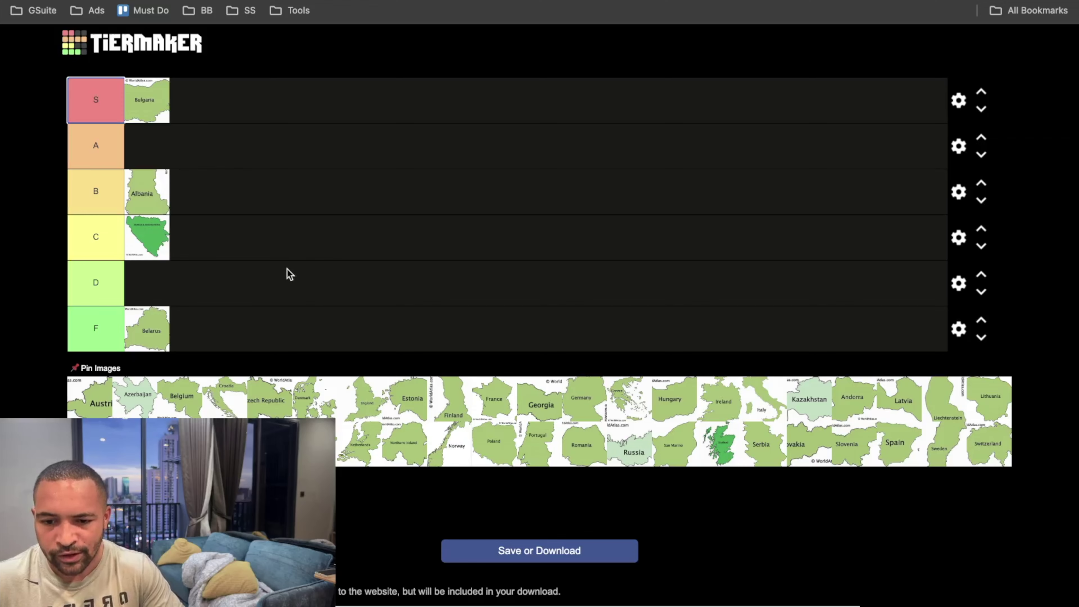
Step: Place Croatia after Bosnia in row C, and Czech Republic before Albania in row B
{"action": "left_click_drag", "start_coordinate": [229, 414], "coordinate": [208, 249]}
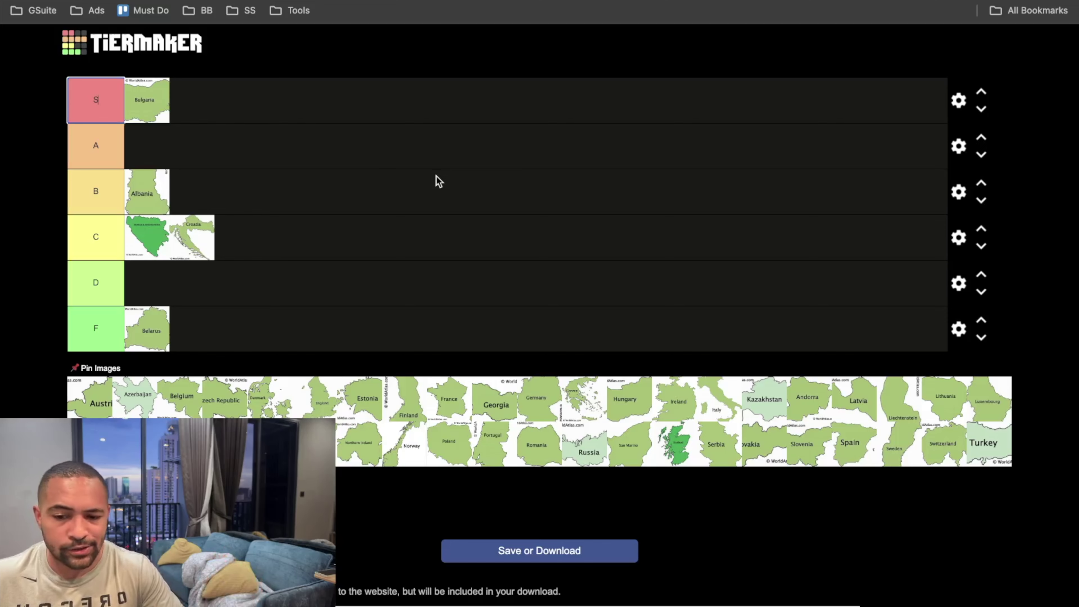
{"action": "left_click_drag", "start_coordinate": [225, 404], "coordinate": [144, 196]}
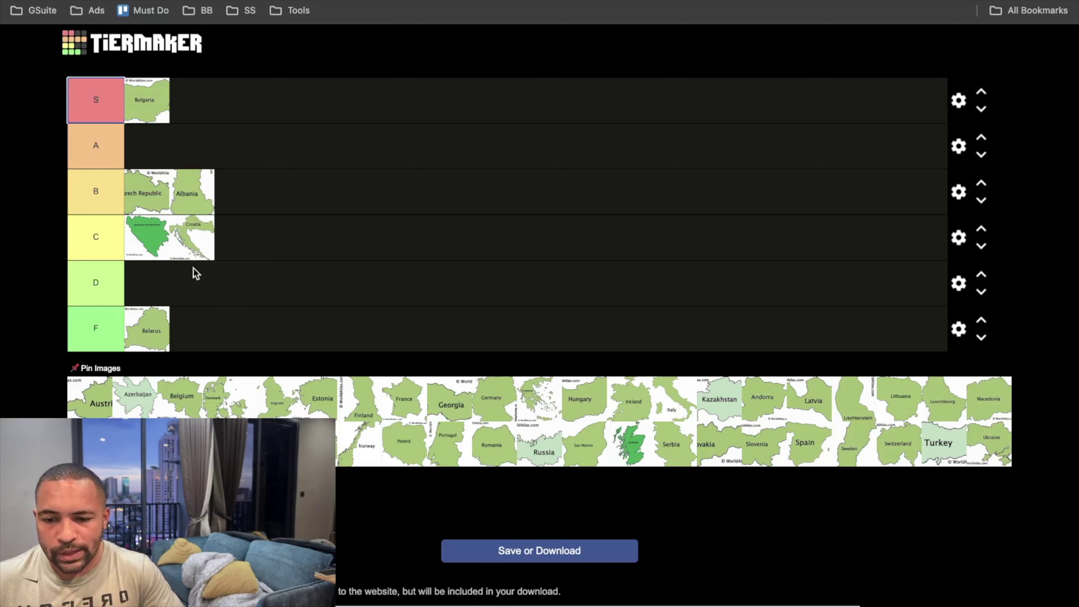
{"action": "left_click_drag", "start_coordinate": [224, 399], "coordinate": [153, 285]}
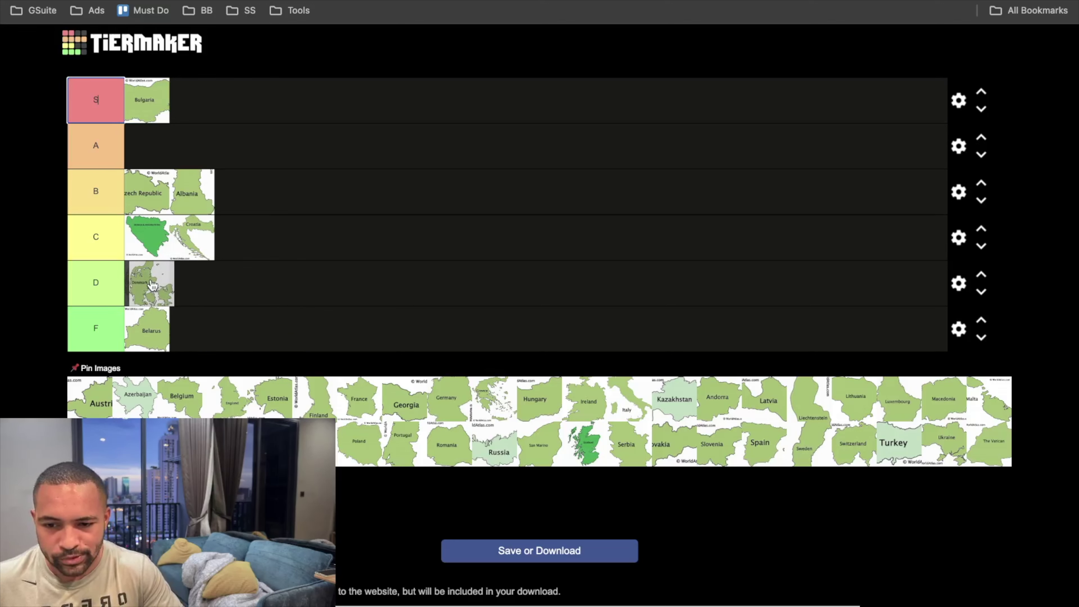
{"action": "left_click_drag", "start_coordinate": [152, 286], "coordinate": [153, 285]}
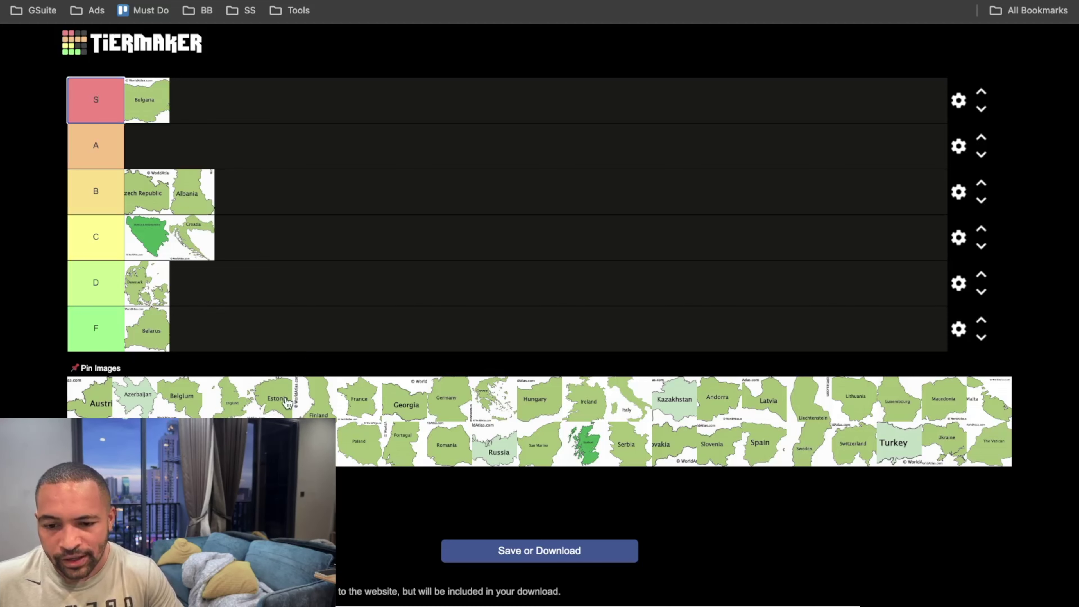
Step: Place Estonia's map tile in the A tier row, filling the last empty tier
{"action": "left_click_drag", "start_coordinate": [282, 404], "coordinate": [269, 151]}
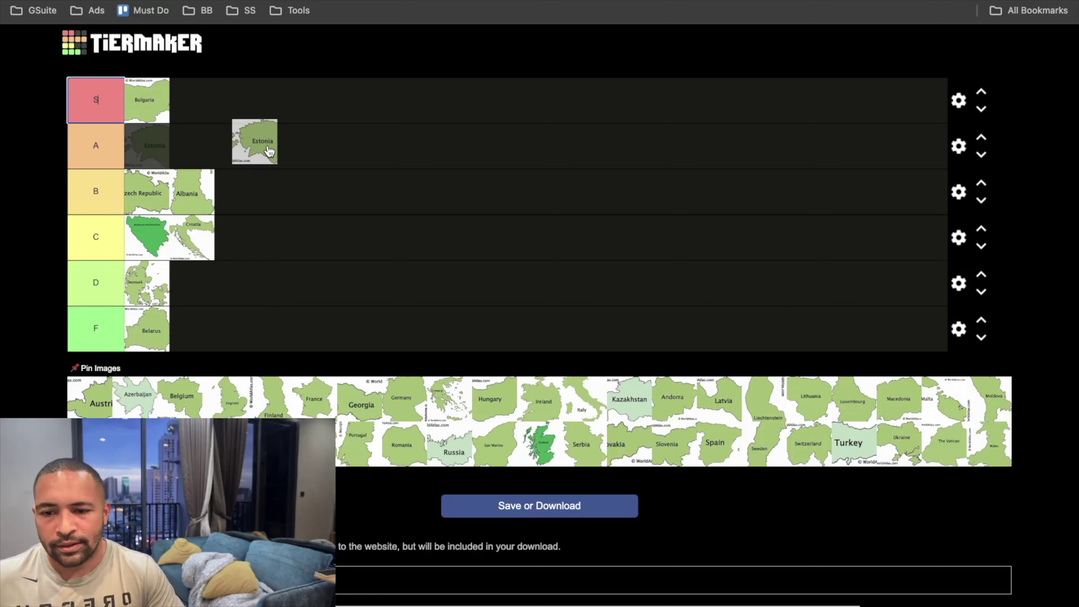
{"action": "left_click_drag", "start_coordinate": [269, 150], "coordinate": [270, 150]}
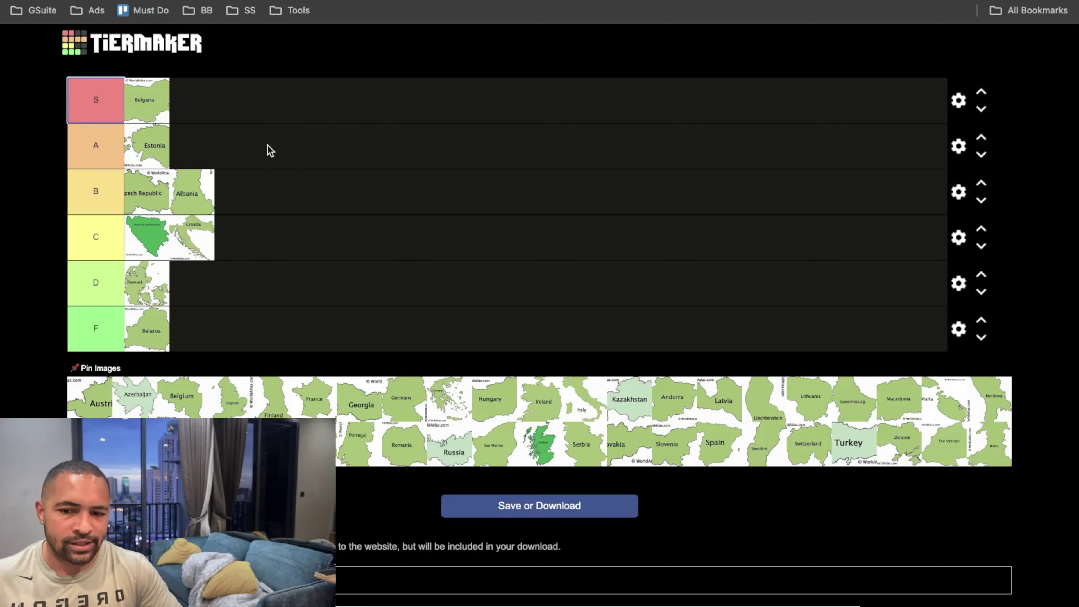
{"action": "mouse_move", "coordinate": [156, 149]}
{"action": "left_mouse_down"}
{"action": "mouse_move", "coordinate": [183, 176]}
{"action": "mouse_move", "coordinate": [155, 151]}
{"action": "left_mouse_up"}
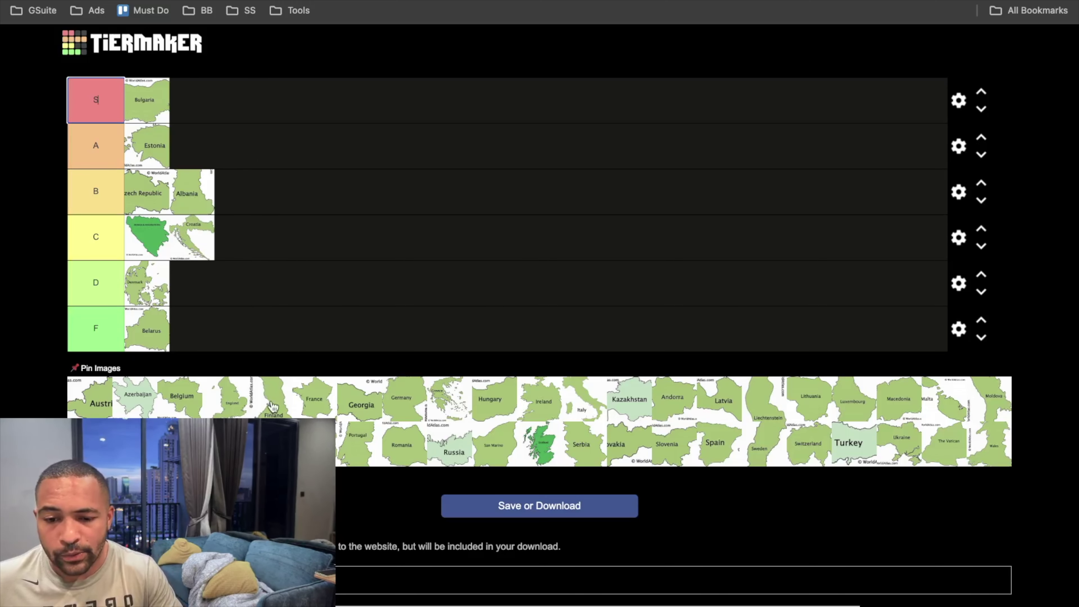
Step: Place Finland beside Denmark in row D and Georgia beside Bulgaria in row S
{"action": "mouse_move", "coordinate": [273, 406]}
{"action": "left_mouse_down"}
{"action": "mouse_move", "coordinate": [306, 204]}
{"action": "mouse_move", "coordinate": [317, 306]}
{"action": "mouse_move", "coordinate": [214, 277]}
{"action": "mouse_move", "coordinate": [199, 285]}
{"action": "left_mouse_up"}
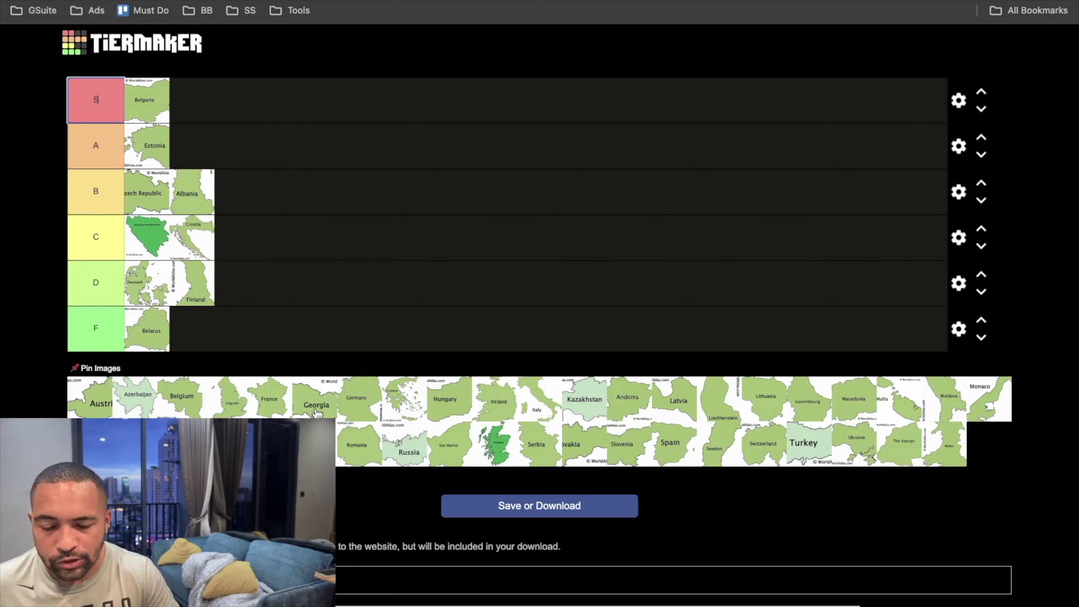
{"action": "left_click_drag", "start_coordinate": [316, 412], "coordinate": [198, 117]}
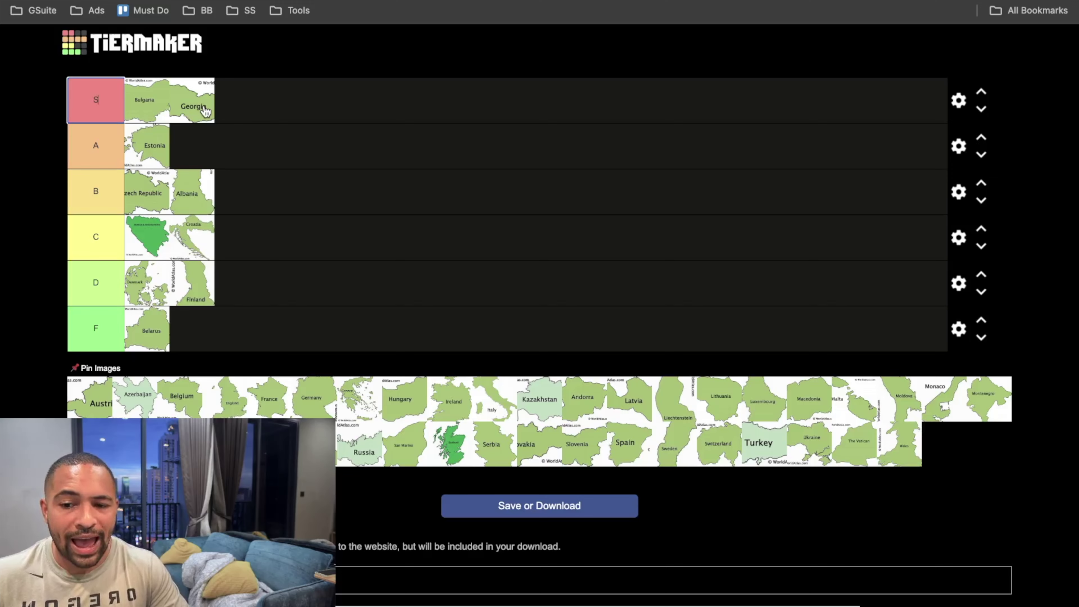
Step: Move Georgia from tier S to the front of tier C, and add Hungary to tier A beside Estonia
{"action": "left_click_drag", "start_coordinate": [205, 111], "coordinate": [254, 200]}
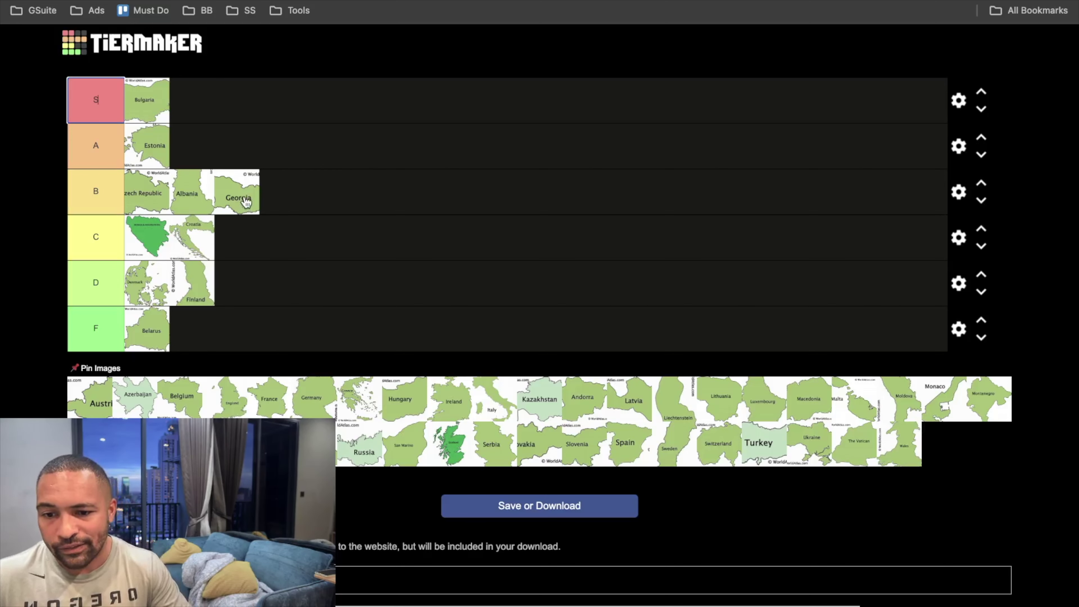
{"action": "left_click_drag", "start_coordinate": [242, 203], "coordinate": [142, 237]}
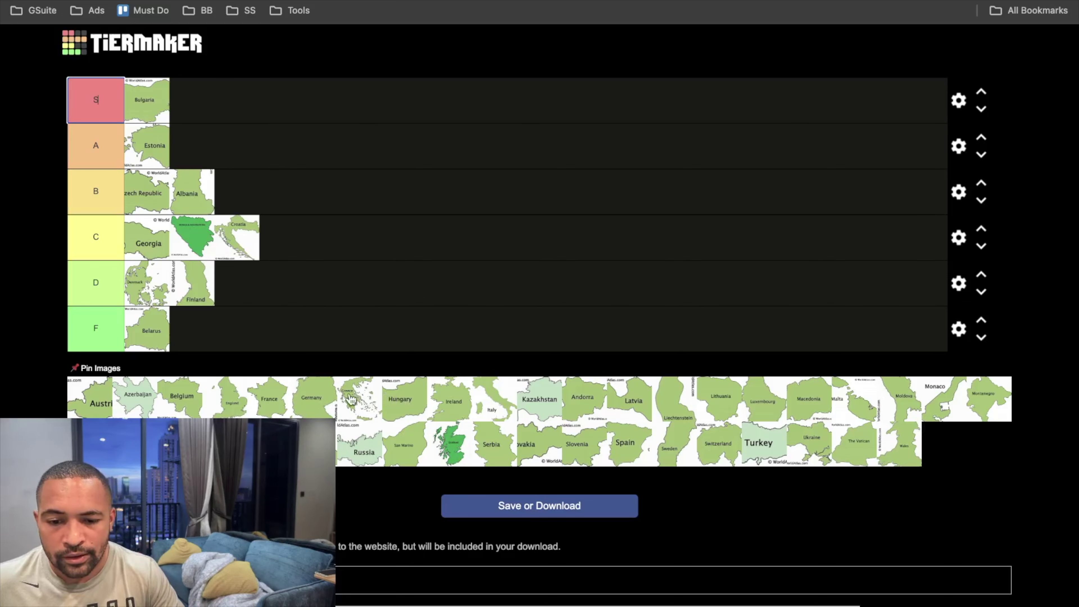
{"action": "left_click_drag", "start_coordinate": [400, 410], "coordinate": [190, 155]}
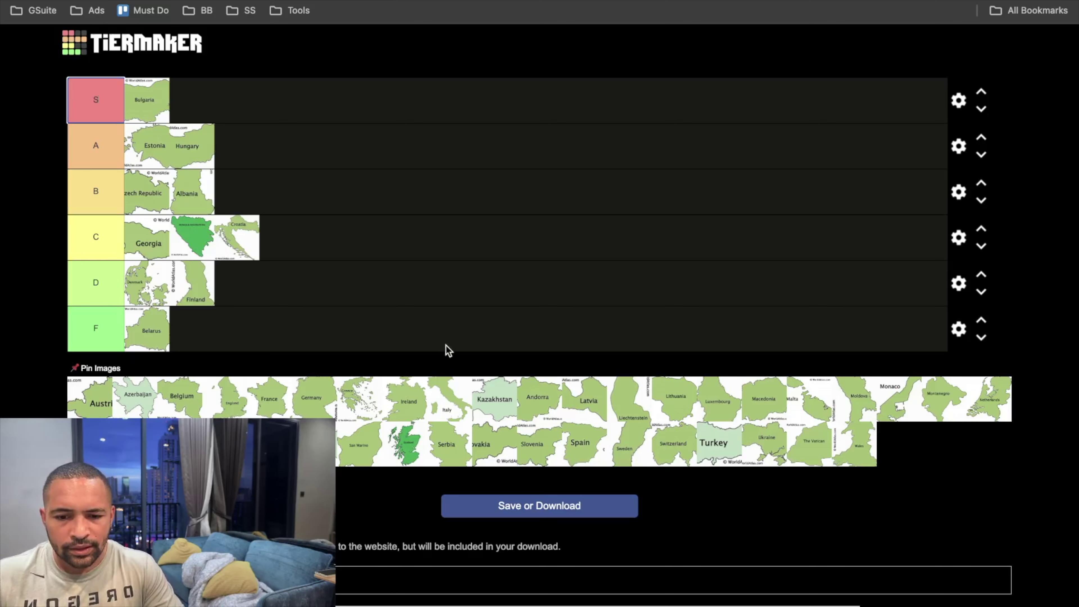
Step: Place Latvia, then Lithuania, at the front of row B ahead of Czech Republic and Albania
{"action": "left_click_drag", "start_coordinate": [594, 410], "coordinate": [155, 203]}
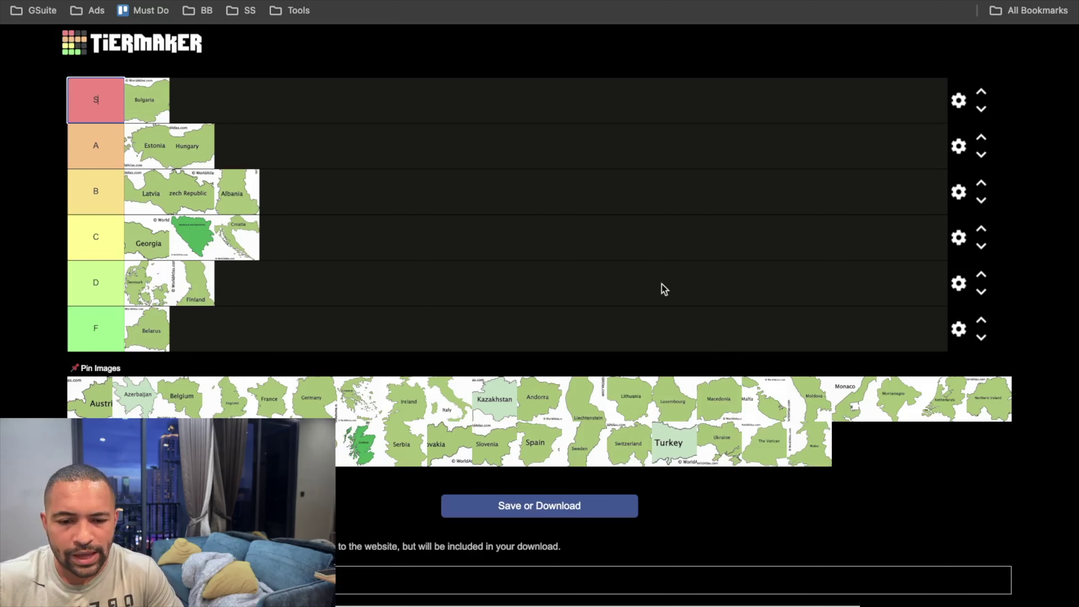
{"action": "left_click_drag", "start_coordinate": [631, 410], "coordinate": [152, 195]}
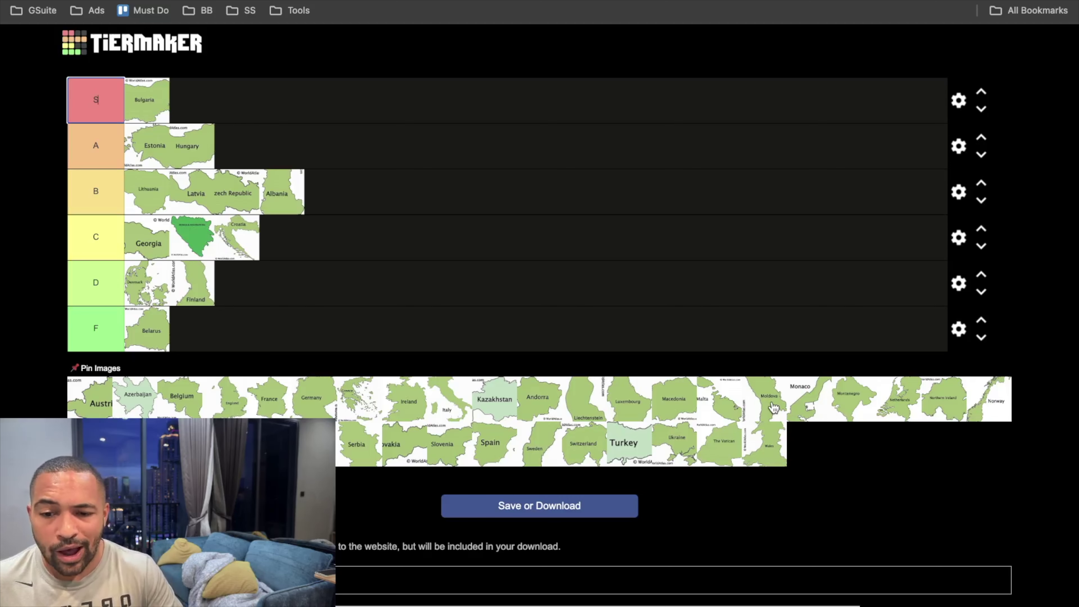
Step: Move the Moldova tile from the pool to the end of row C, after Croatia
{"action": "left_click_drag", "start_coordinate": [772, 407], "coordinate": [324, 245]}
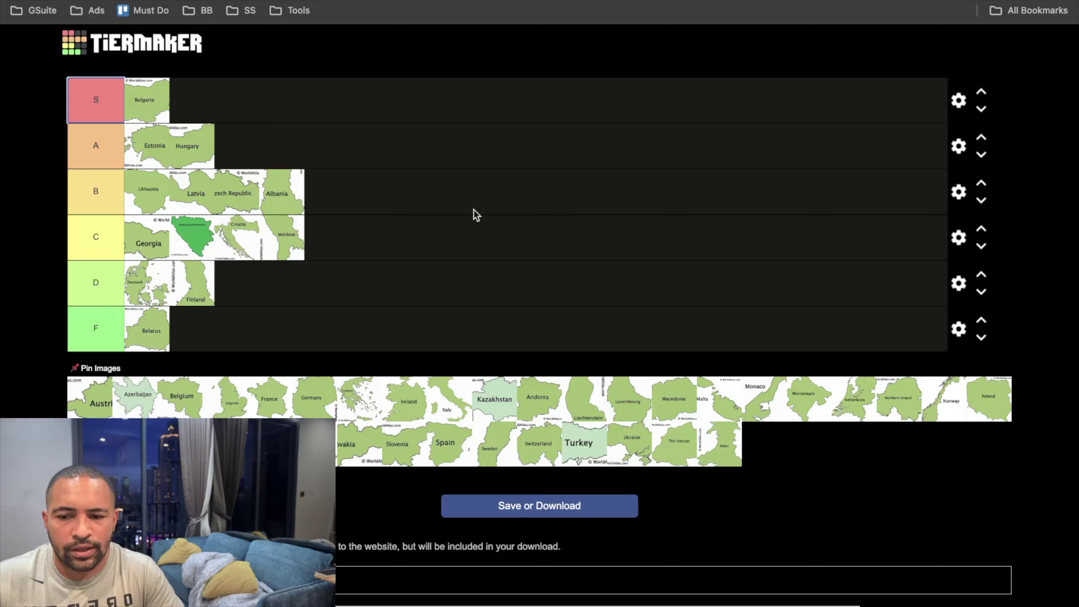
Step: Swap Moldova and Czech Republic: Moldova joins tier B after Albania, Czech Republic drops behind Georgia in C
{"action": "left_click_drag", "start_coordinate": [217, 194], "coordinate": [352, 243]}
{"action": "mouse_move", "coordinate": [278, 254]}
{"action": "left_mouse_down"}
{"action": "mouse_move", "coordinate": [283, 204]}
{"action": "mouse_move", "coordinate": [236, 250]}
{"action": "mouse_move", "coordinate": [190, 245]}
{"action": "mouse_move", "coordinate": [297, 245]}
{"action": "left_mouse_up"}
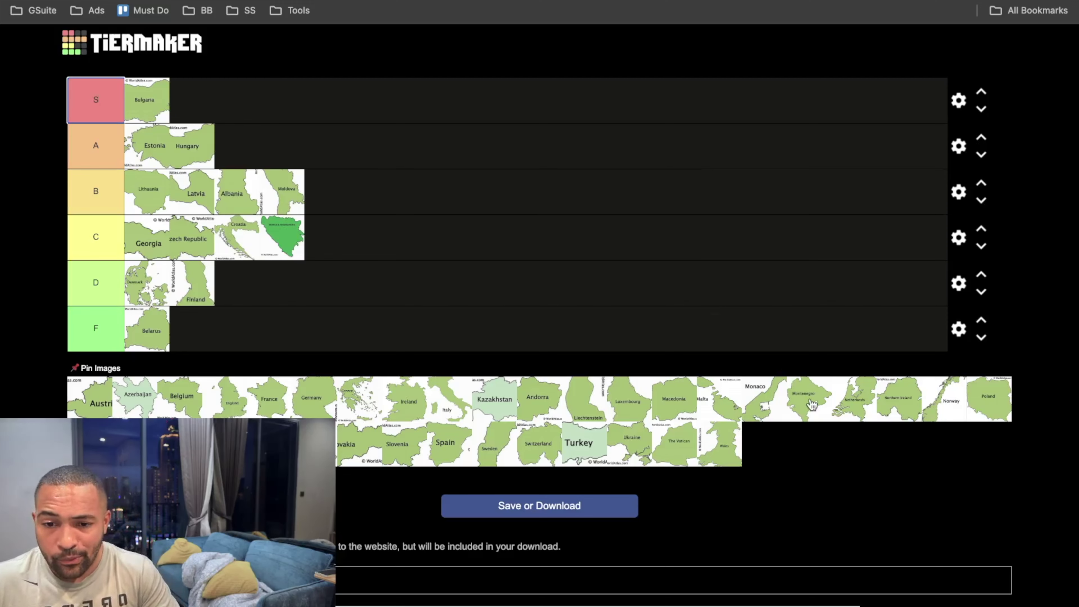
Step: Place the Montenegro map tile first in the C row, ahead of Georgia
{"action": "left_click_drag", "start_coordinate": [812, 404], "coordinate": [148, 244]}
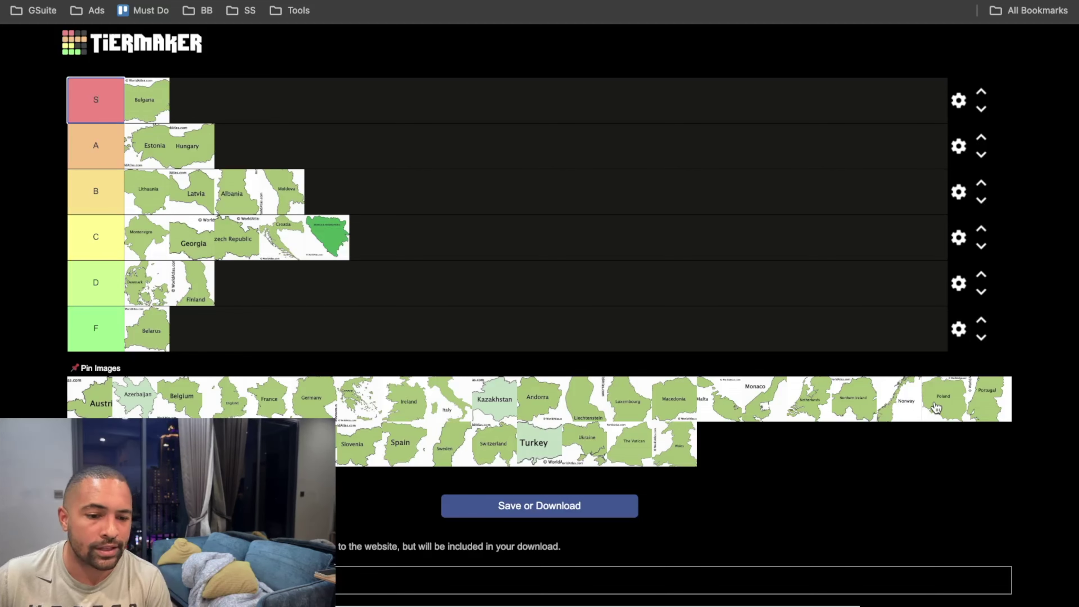
Step: Place the Poland map tile at the front of the C row, ahead of Montenegro
{"action": "left_click_drag", "start_coordinate": [936, 407], "coordinate": [138, 247]}
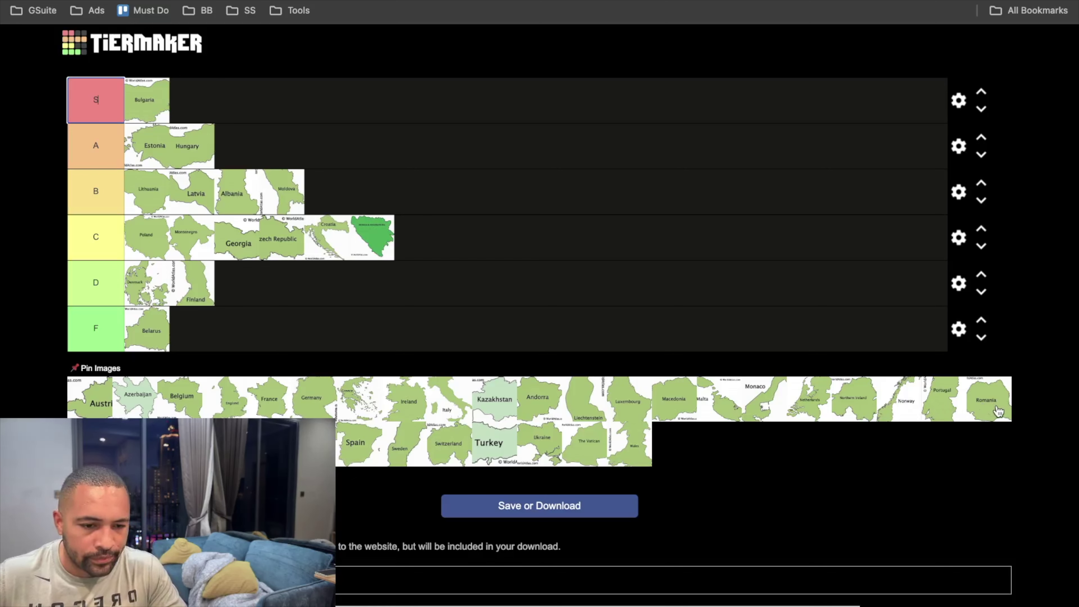
Step: Rank Romania in tier A, following Estonia and Hungary
{"action": "left_click_drag", "start_coordinate": [998, 411], "coordinate": [256, 158]}
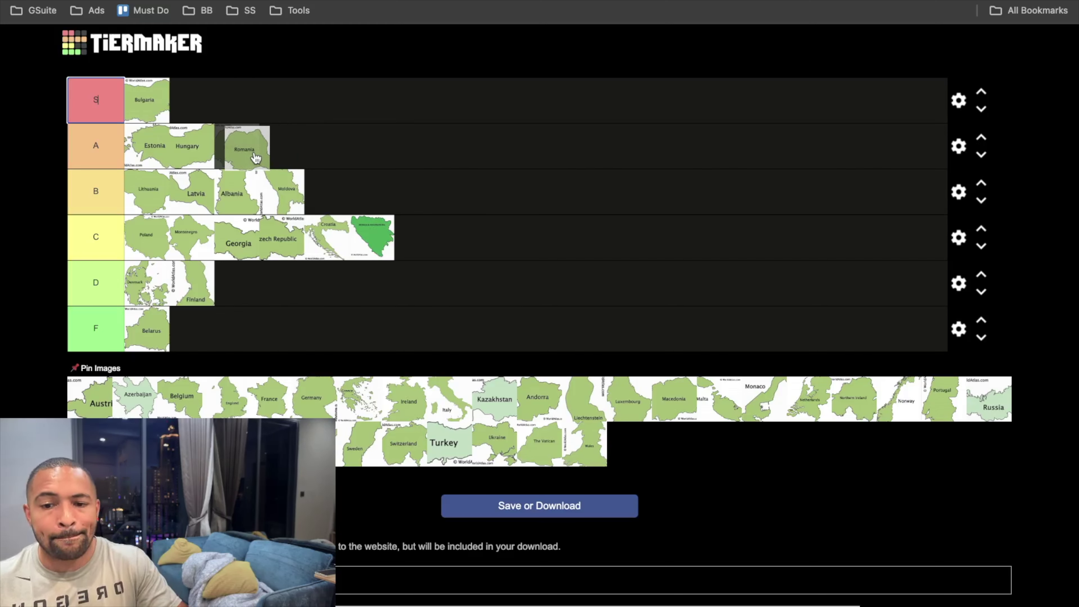
{"action": "left_click_drag", "start_coordinate": [256, 158], "coordinate": [257, 158]}
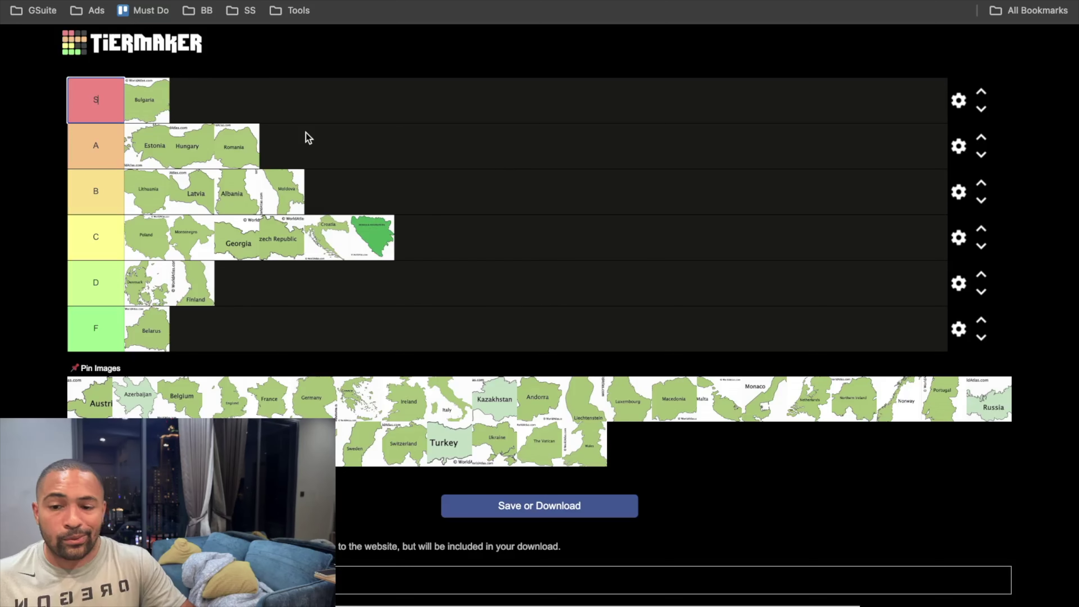
Step: Move Romania between Estonia and Hungary in tier A
{"action": "left_click_drag", "start_coordinate": [236, 155], "coordinate": [183, 155]}
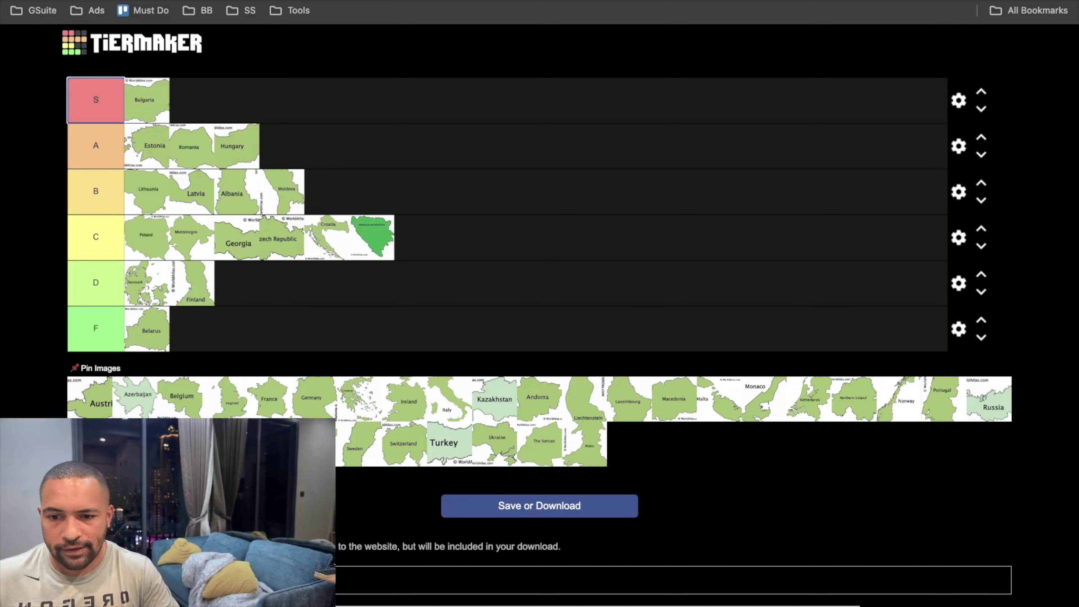
Step: Add Serbia to tier B between Latvia and Albania
{"action": "mouse_move", "coordinate": [354, 454]}
{"action": "left_mouse_down"}
{"action": "mouse_move", "coordinate": [405, 155]}
{"action": "mouse_move", "coordinate": [395, 174]}
{"action": "mouse_move", "coordinate": [342, 200]}
{"action": "mouse_move", "coordinate": [267, 187]}
{"action": "mouse_move", "coordinate": [280, 206]}
{"action": "mouse_move", "coordinate": [236, 196]}
{"action": "mouse_move", "coordinate": [293, 198]}
{"action": "left_mouse_up"}
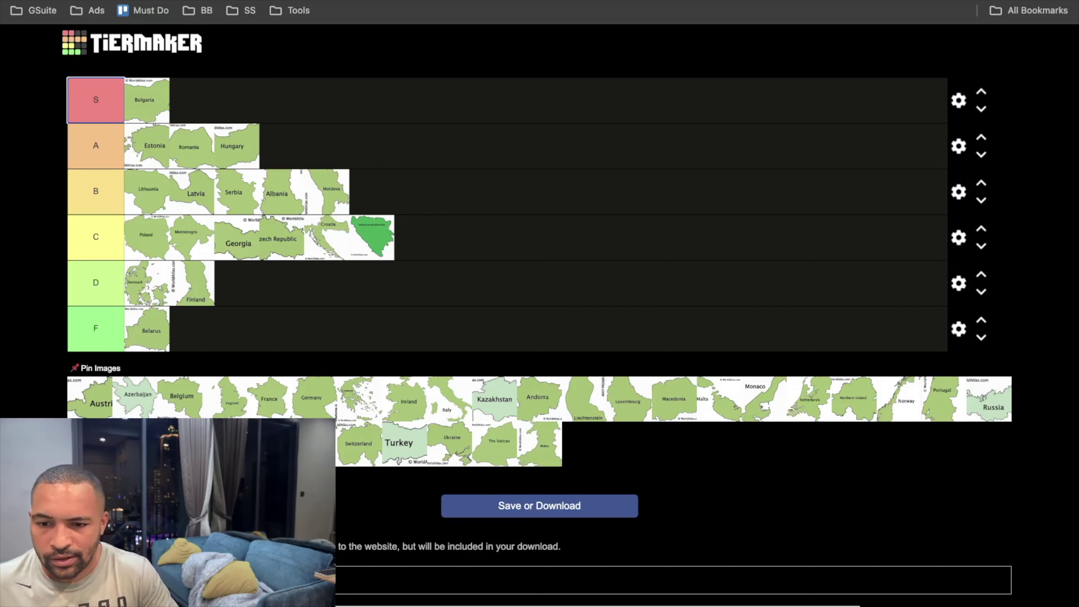
Step: Drop the Slovakia map tile into the C row between Poland and Montenegro
{"action": "left_click_drag", "start_coordinate": [179, 444], "coordinate": [196, 254]}
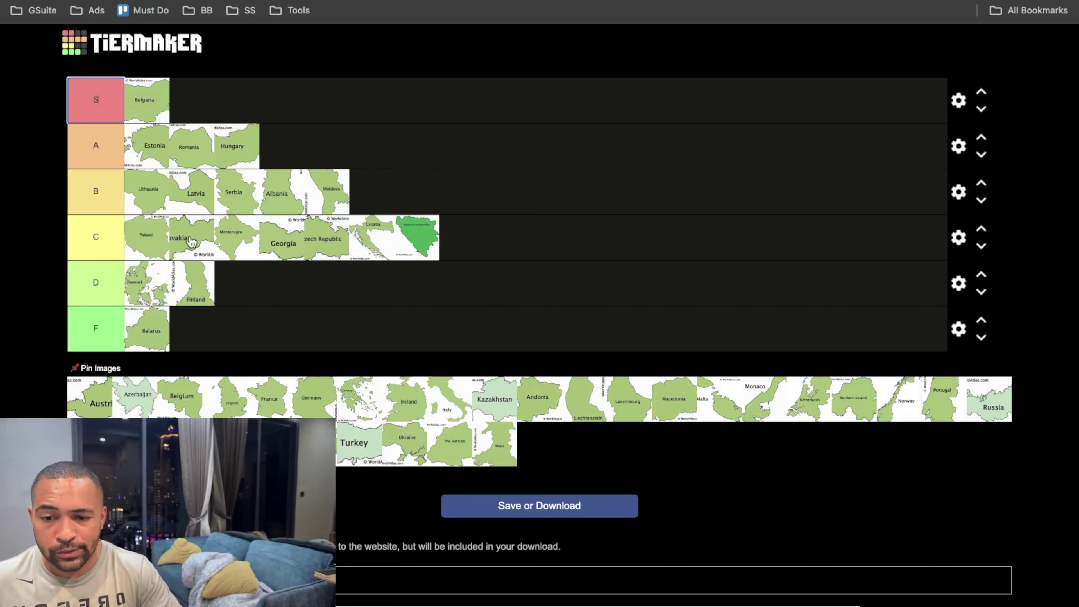
{"action": "mouse_move", "coordinate": [191, 242]}
{"action": "left_mouse_down"}
{"action": "mouse_move", "coordinate": [191, 342]}
{"action": "mouse_move", "coordinate": [226, 260]}
{"action": "mouse_move", "coordinate": [182, 244]}
{"action": "mouse_move", "coordinate": [193, 245]}
{"action": "left_mouse_up"}
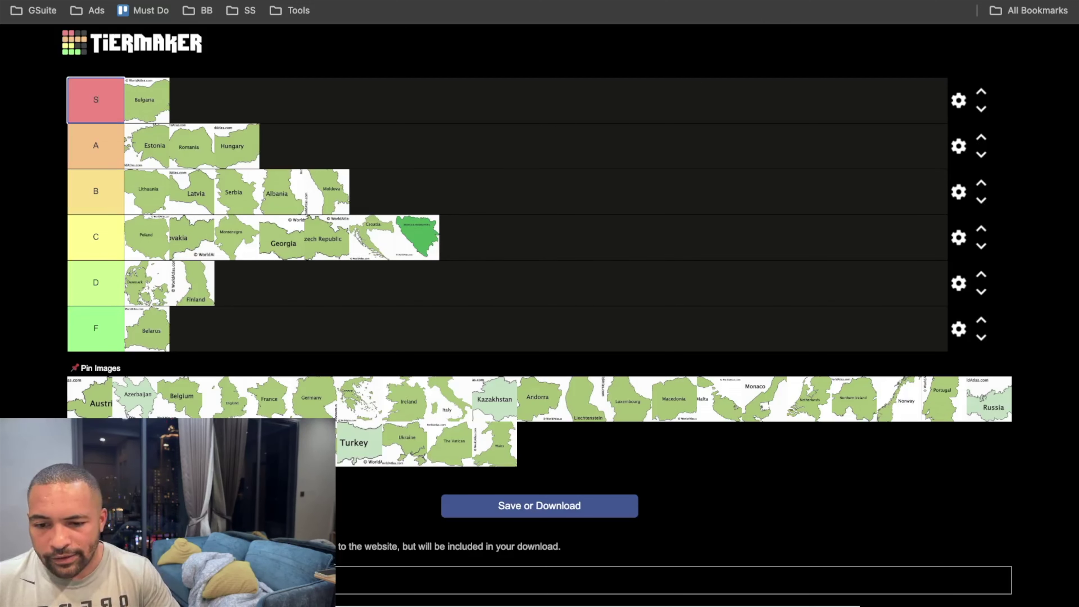
Step: Place Slovenia temporarily in tier F, then move it up to tier D after Finland
{"action": "left_click_drag", "start_coordinate": [358, 450], "coordinate": [194, 339]}
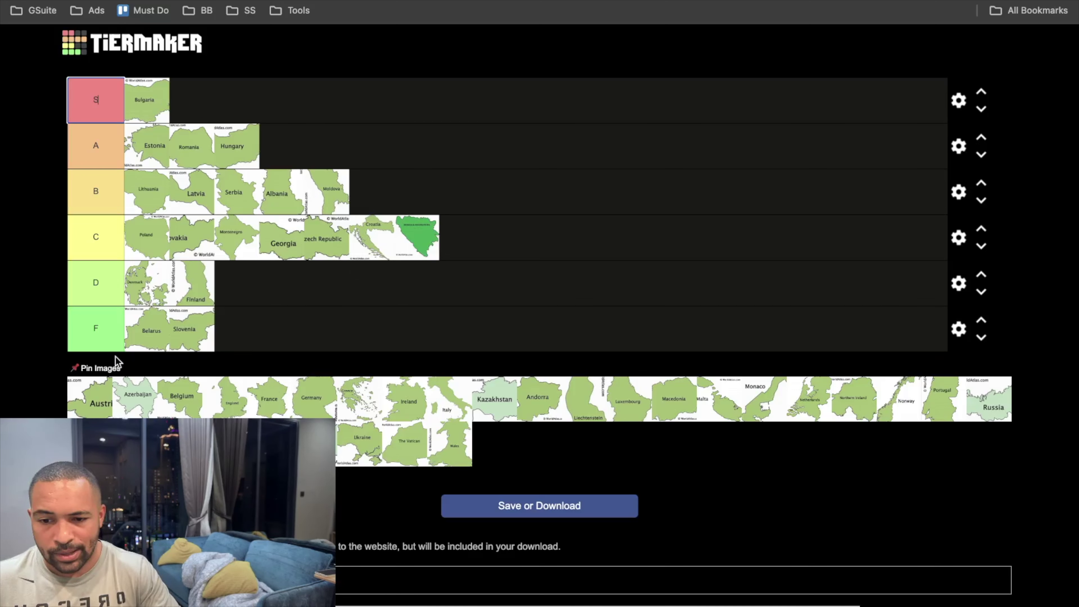
{"action": "left_click_drag", "start_coordinate": [182, 338], "coordinate": [146, 331]}
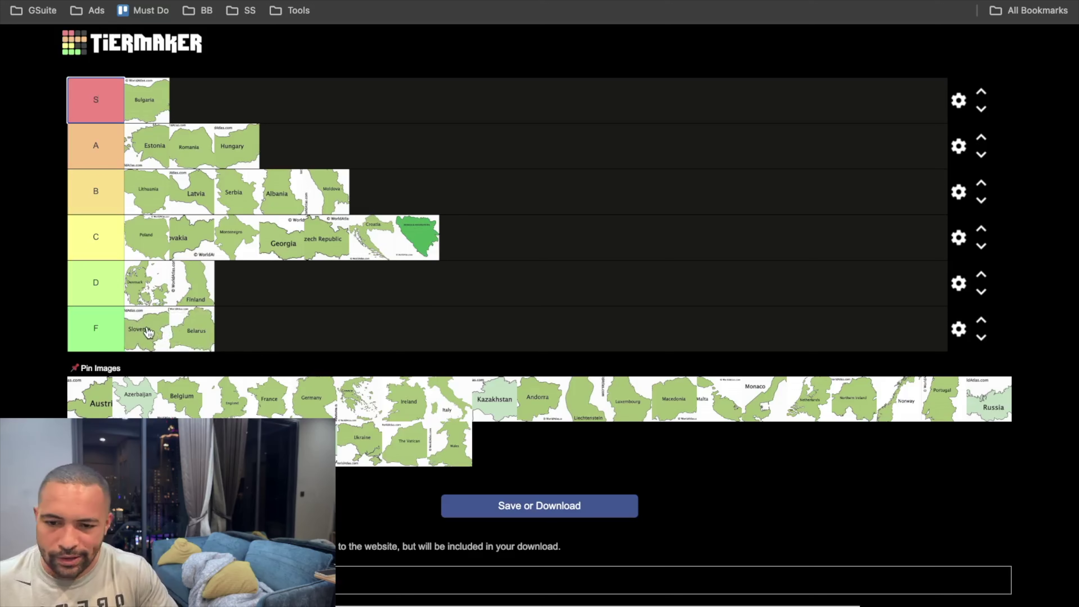
{"action": "left_click_drag", "start_coordinate": [148, 332], "coordinate": [257, 293]}
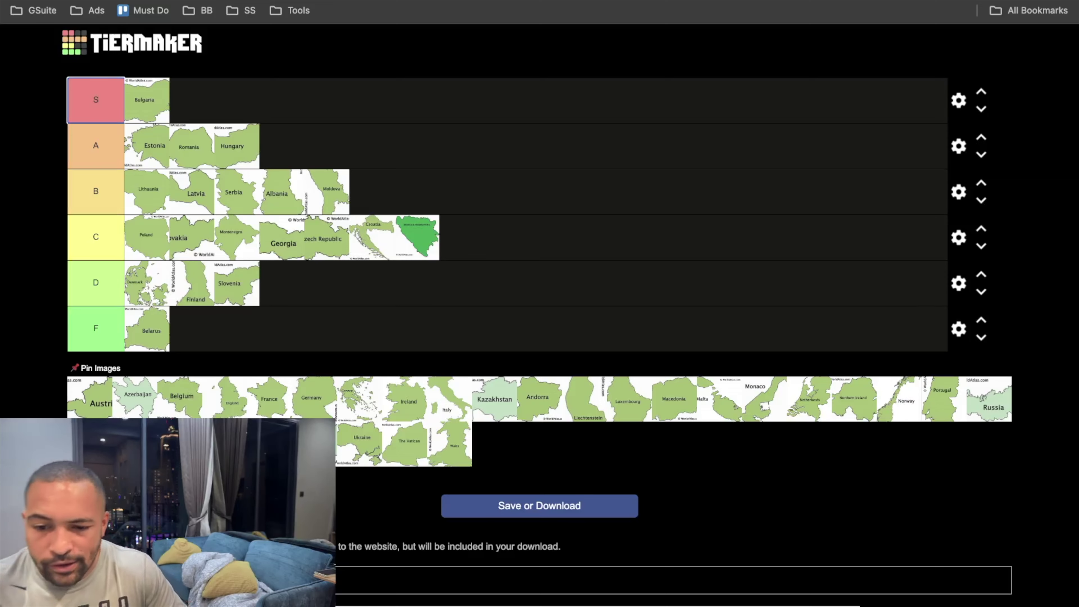
Step: Place the Sweden map tile at the end of the D row, after Slovenia
{"action": "left_click_drag", "start_coordinate": [358, 444], "coordinate": [282, 283]}
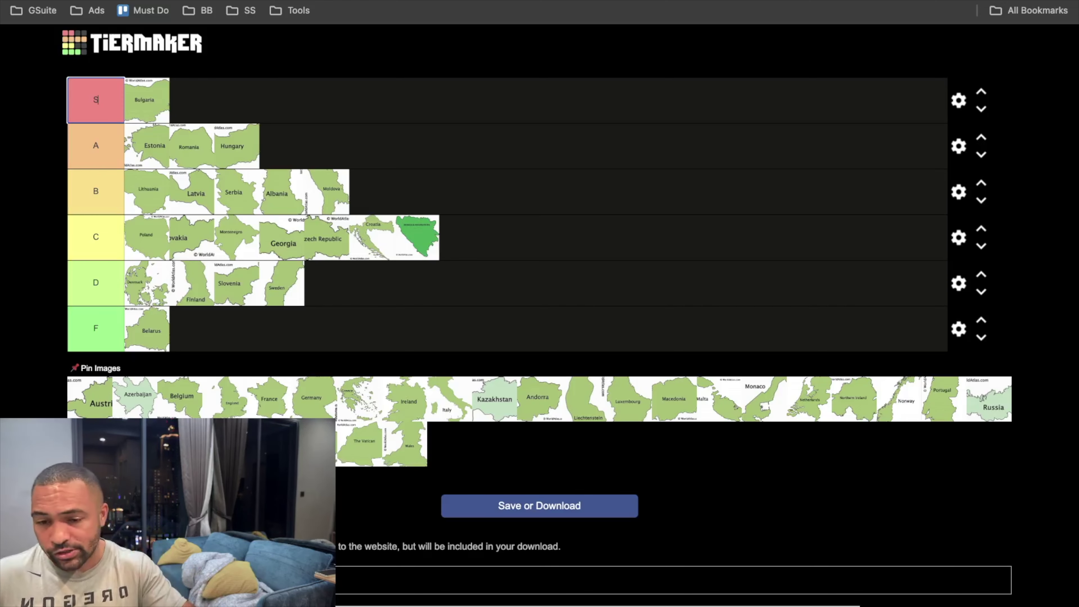
Step: Place the Turkey map tile first in the C row, ahead of Poland
{"action": "left_click_drag", "start_coordinate": [293, 442], "coordinate": [135, 244]}
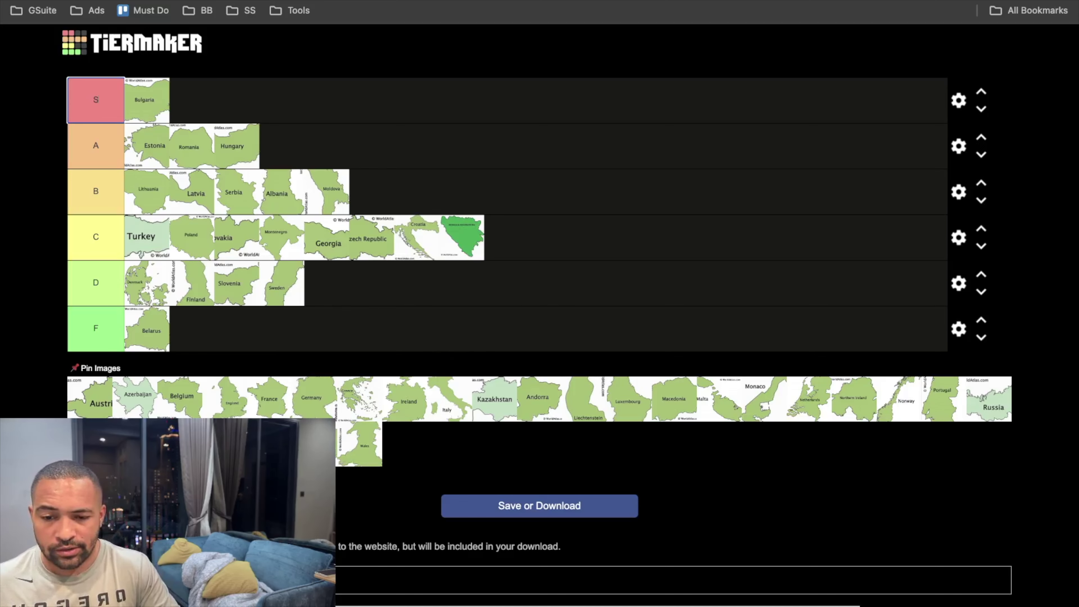
Step: Place Ukraine in tier F first, then move it to the front of tier C ahead of Turkey
{"action": "left_click_drag", "start_coordinate": [336, 451], "coordinate": [150, 332]}
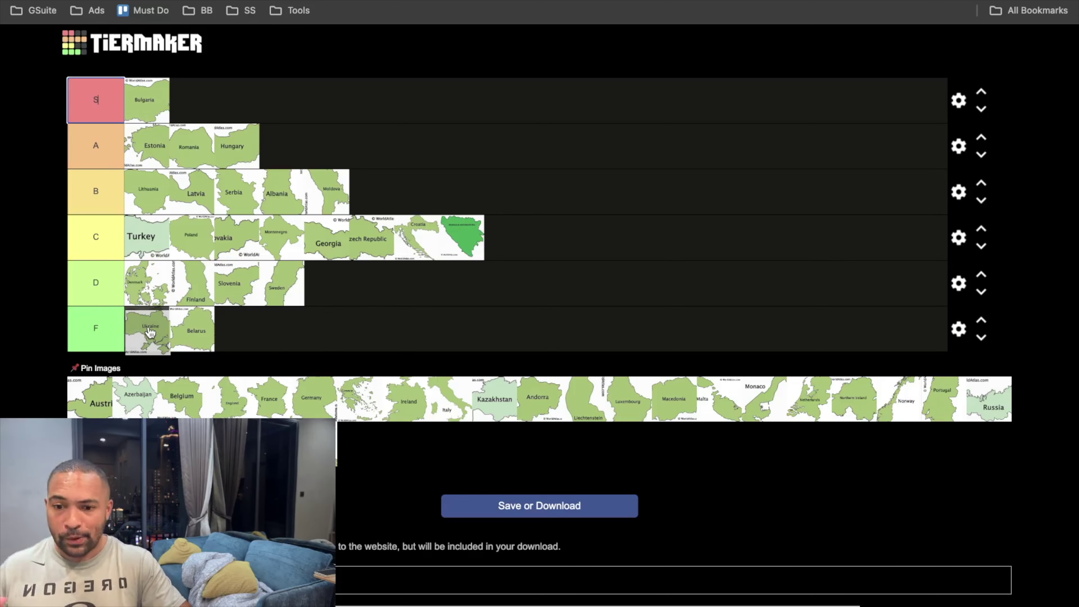
{"action": "left_click_drag", "start_coordinate": [150, 332], "coordinate": [149, 332]}
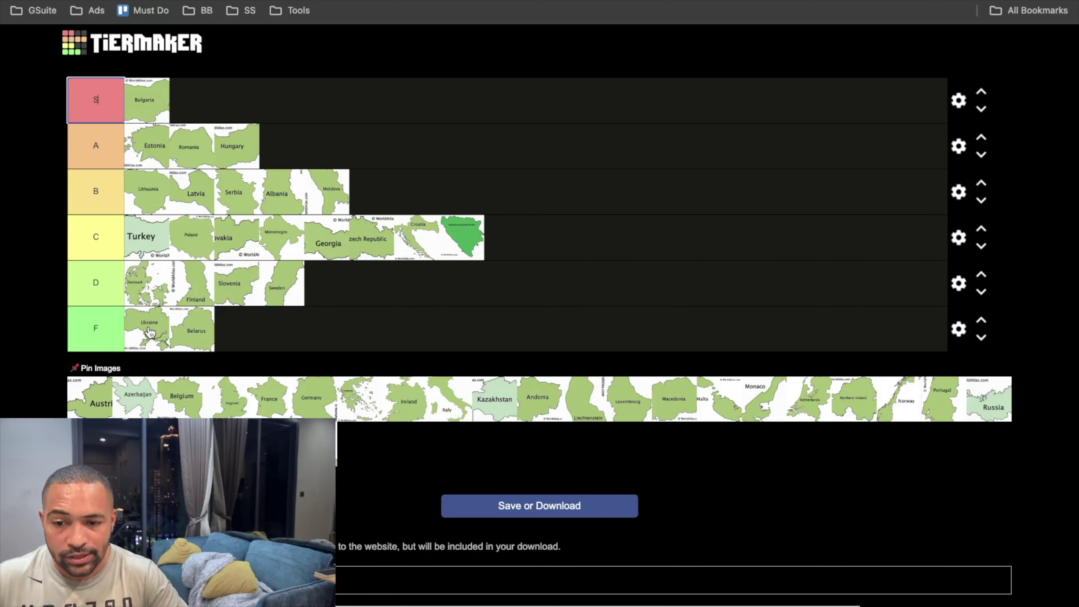
{"action": "left_click_drag", "start_coordinate": [150, 333], "coordinate": [267, 244]}
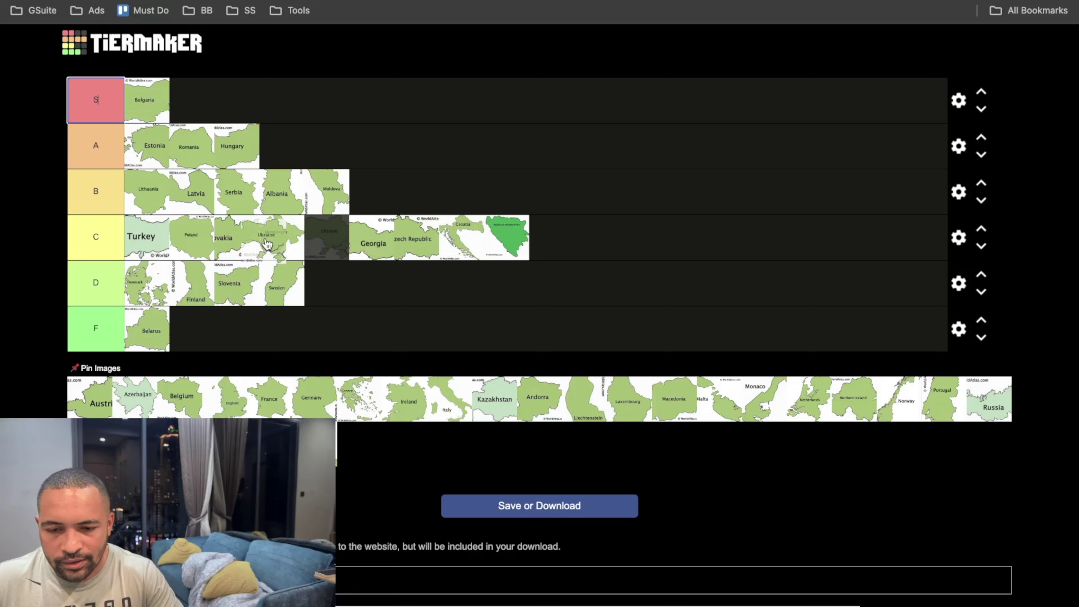
{"action": "left_click_drag", "start_coordinate": [267, 244], "coordinate": [145, 236]}
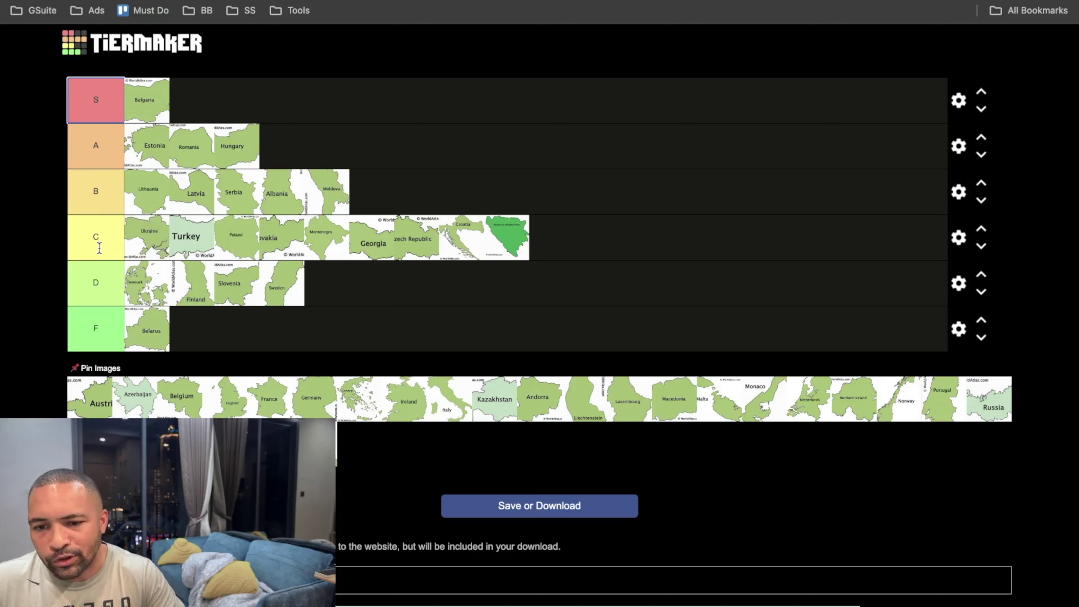